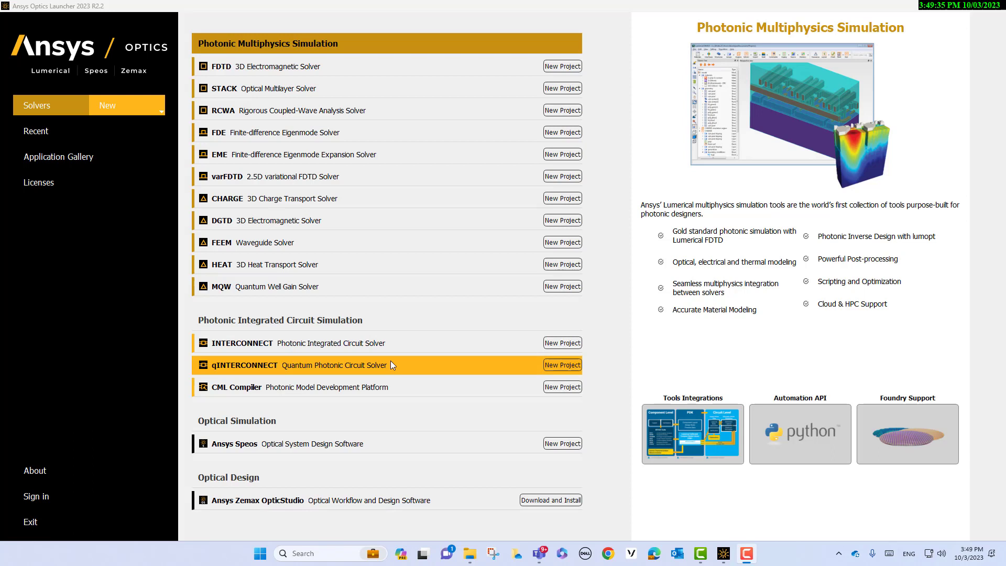
Start a new INTERCONNECT Photonic Integrated Circuit Solver project from the Optics Launcher.
left_click(558, 343)
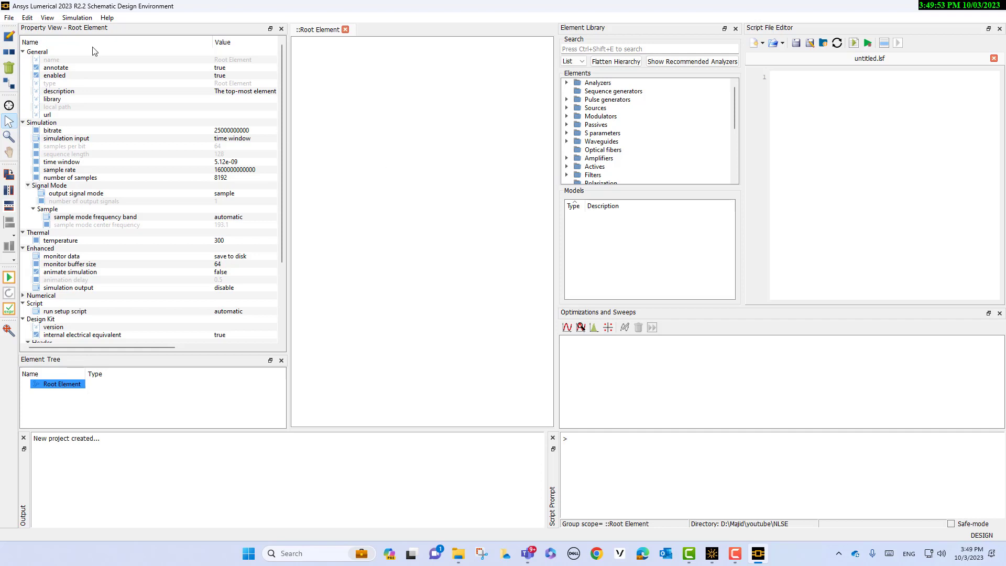
Open the saved project NLSE_SPM.icp from the NLSE folder.
left_click(12, 19)
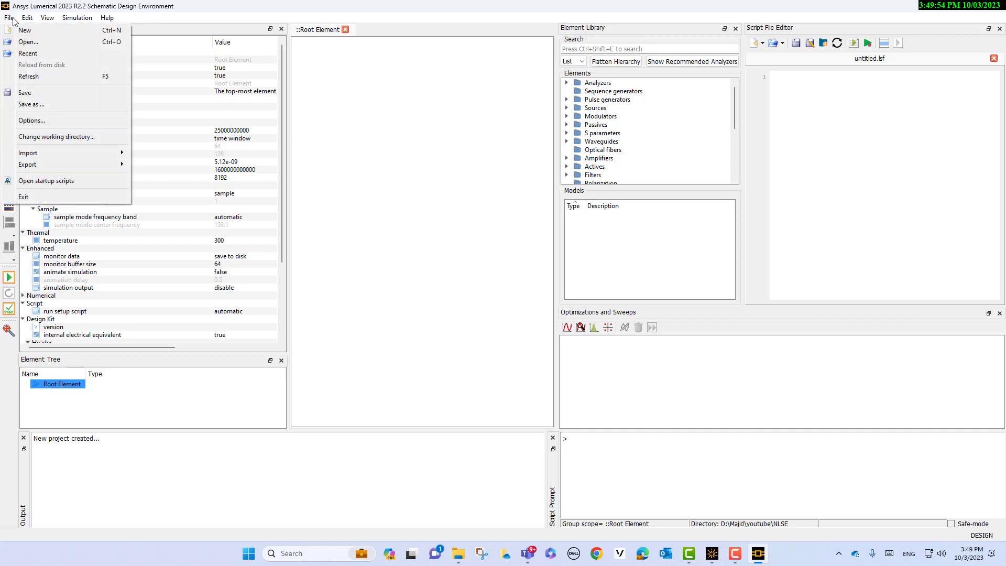
left_click(28, 41)
double_click(124, 99)
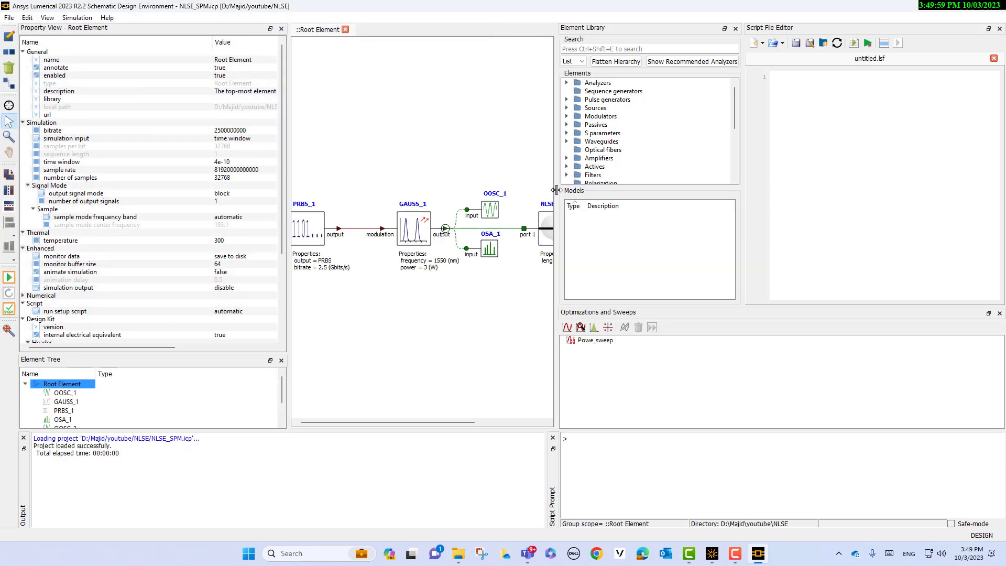
Widen the schematic so the whole circuit from GAUSS_1 through OOSC_3 and OSA_3 shows.
left_click_drag(557, 192, 753, 199)
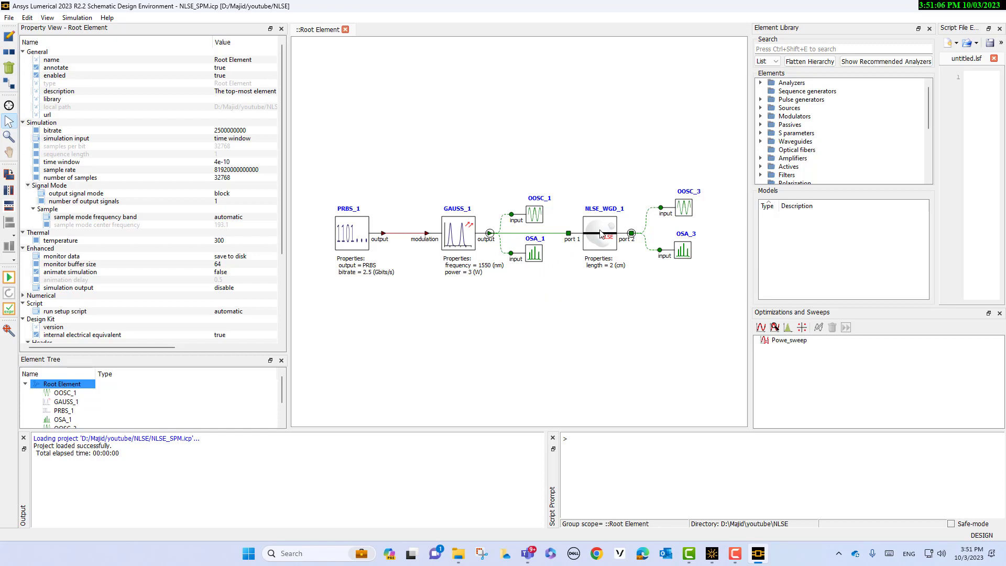
Show NLSE_WGD_1's properties with the Unit and Expression columns visible.
left_click(602, 234)
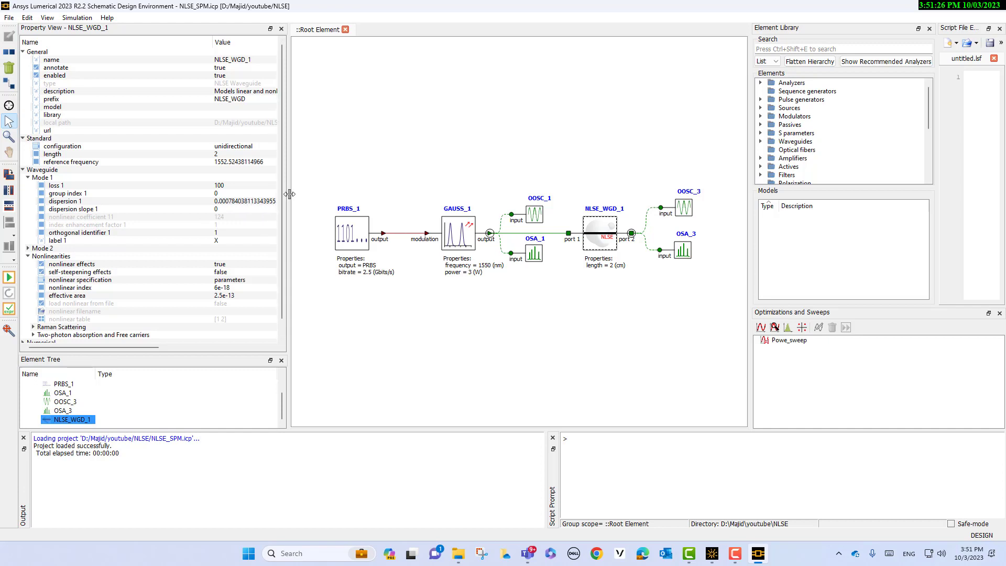
left_click_drag(290, 196, 430, 198)
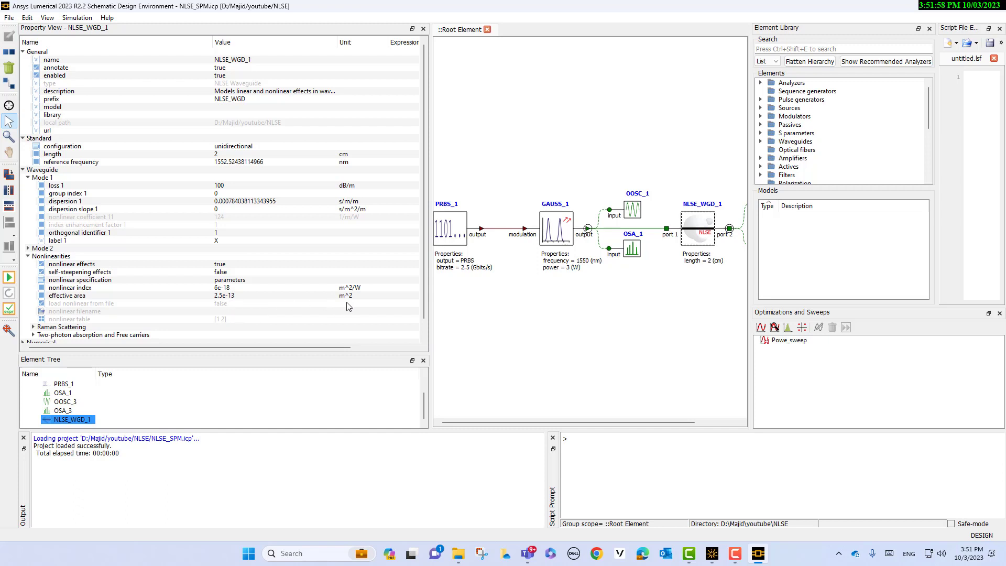
Expand NLSE_WGD_1's Raman Scattering settings to check Raman and two-photon absorption are off.
scroll(229, 304, "down", 1)
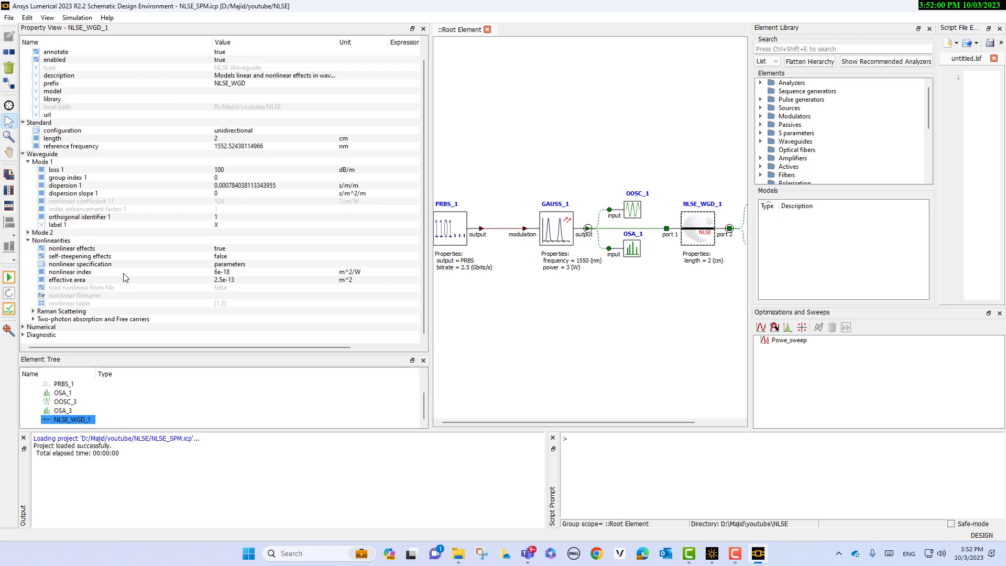
left_click(33, 311)
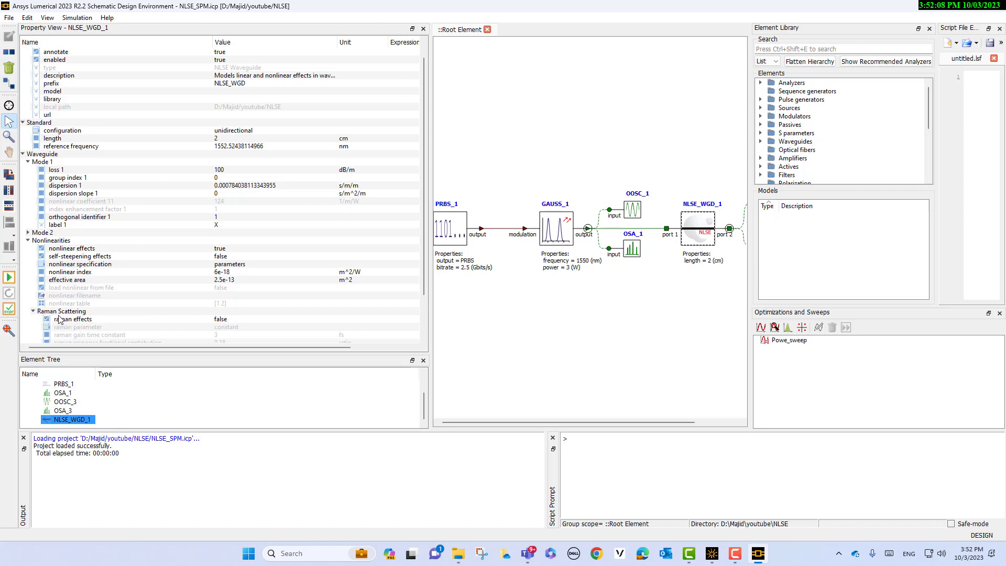
scroll(59, 320, "down", 2)
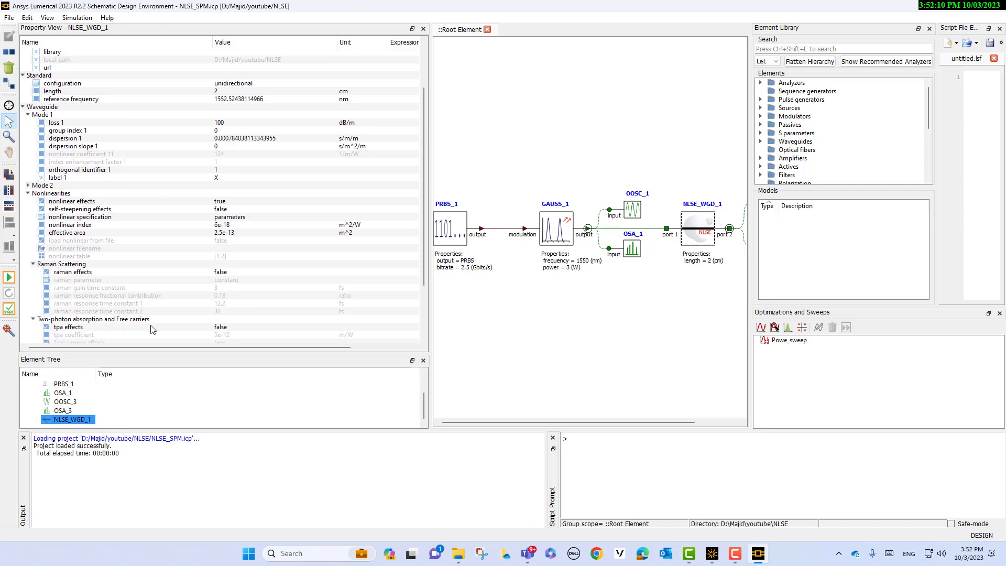
scroll(152, 329, "down", 1)
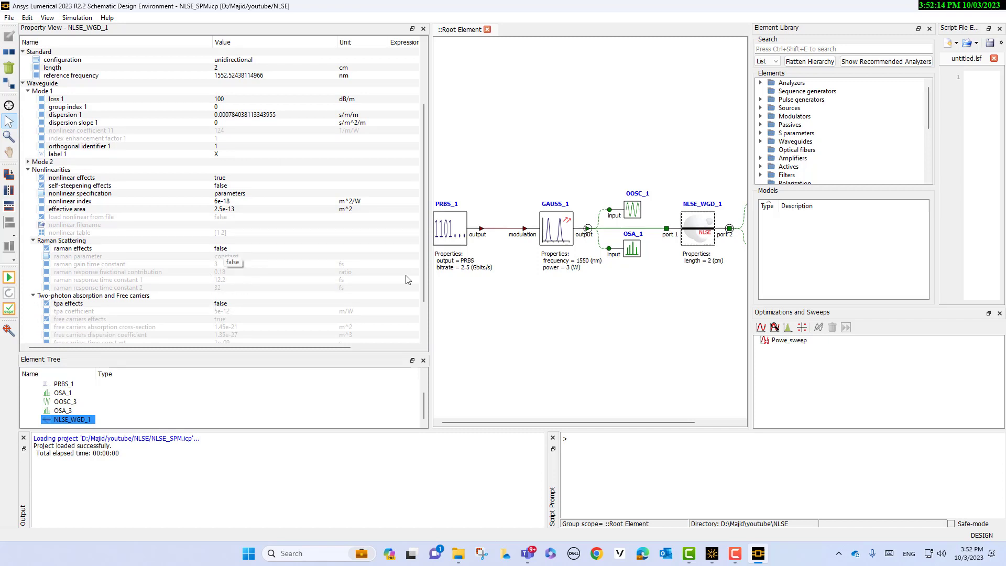
left_click_drag(429, 261, 358, 262)
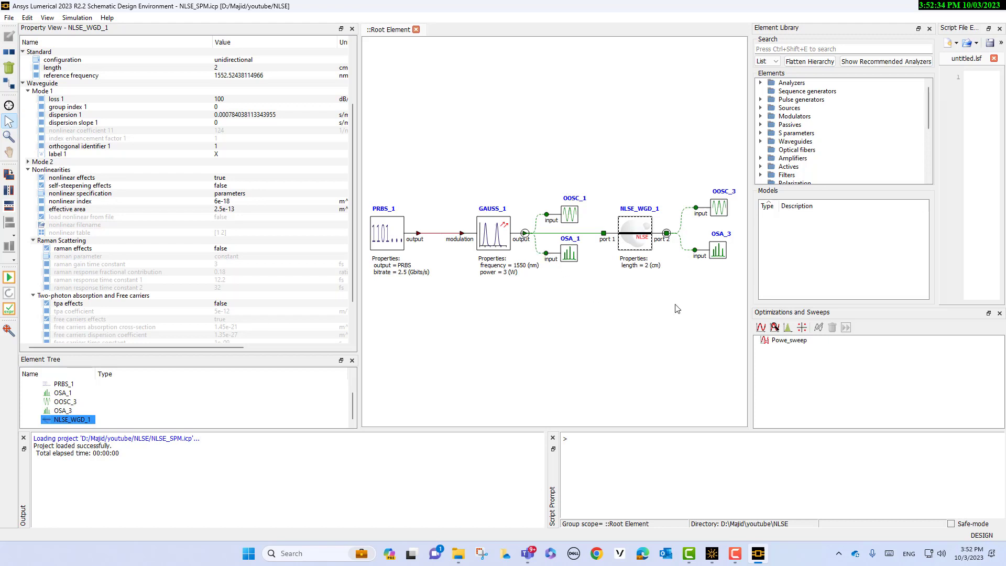
Delete the old Powe_sweep, restoring the accidentally deleted NLSE_WGD_1 waveguide.
left_click(775, 341)
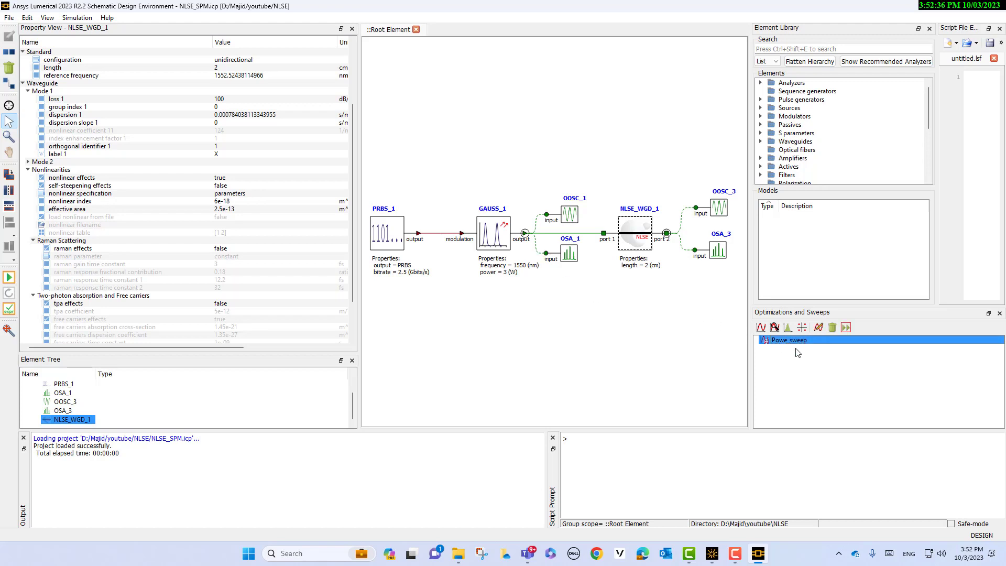
key("Delete")
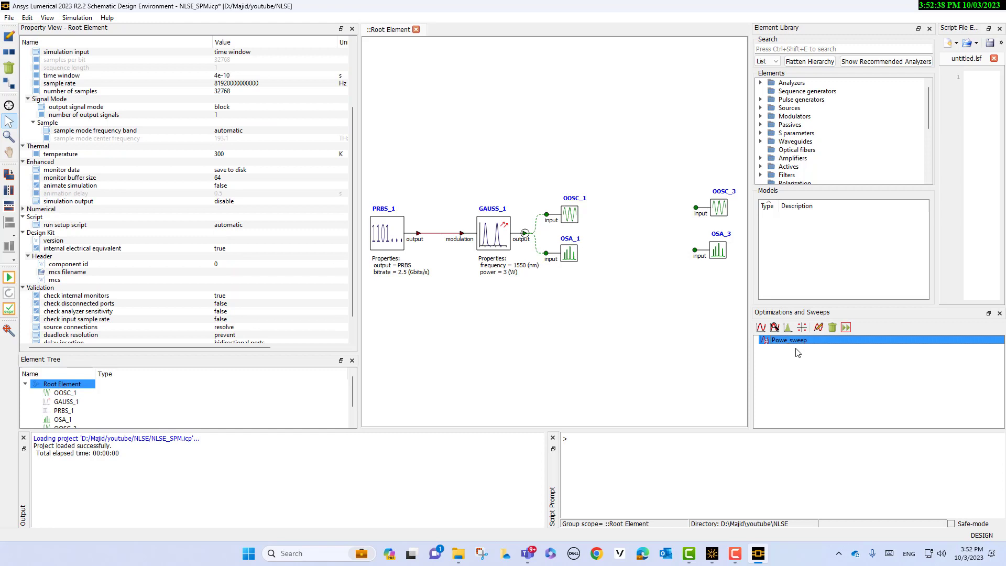
key("ctrl+z")
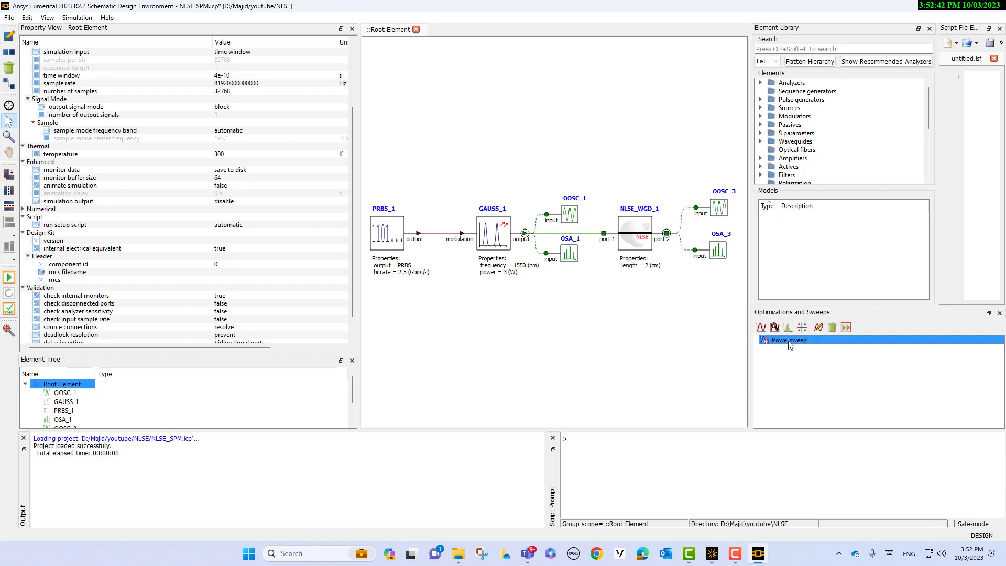
right_click(791, 345)
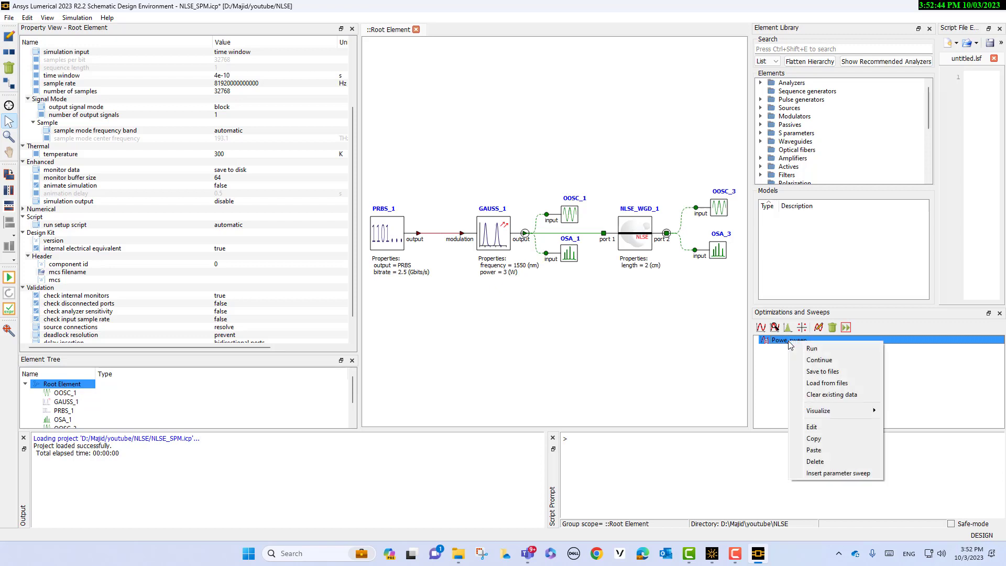
left_click(816, 463)
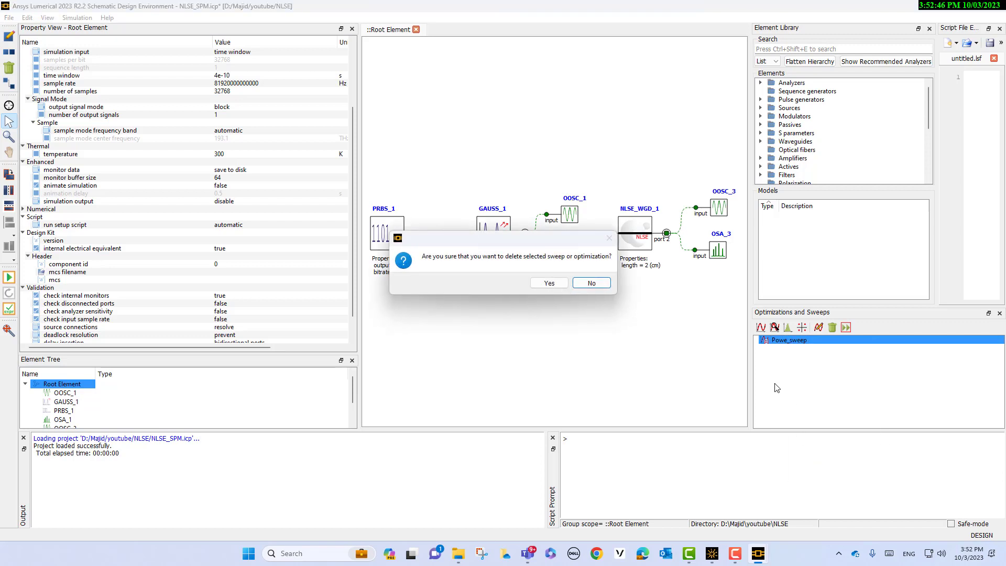
left_click(550, 285)
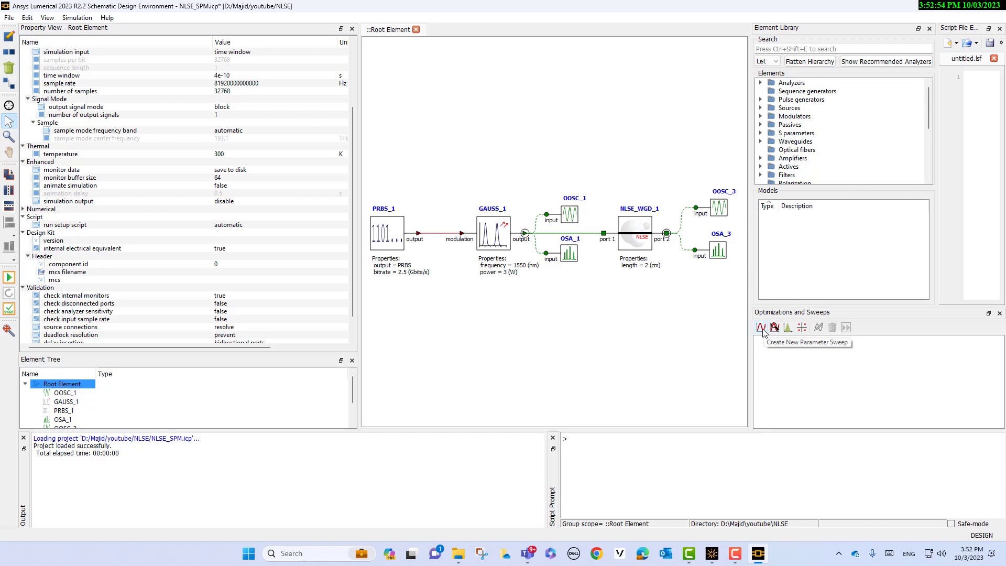
Create a parameter sweep named Power_sweep and open its Edit Parameter Sweep dialog.
left_click(762, 328)
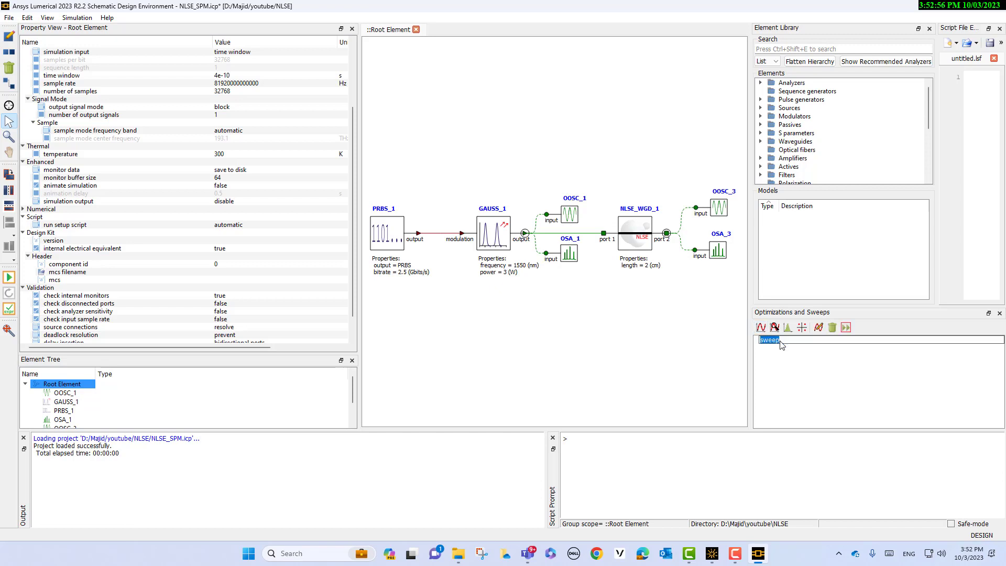
type("Power_")
key("Return")
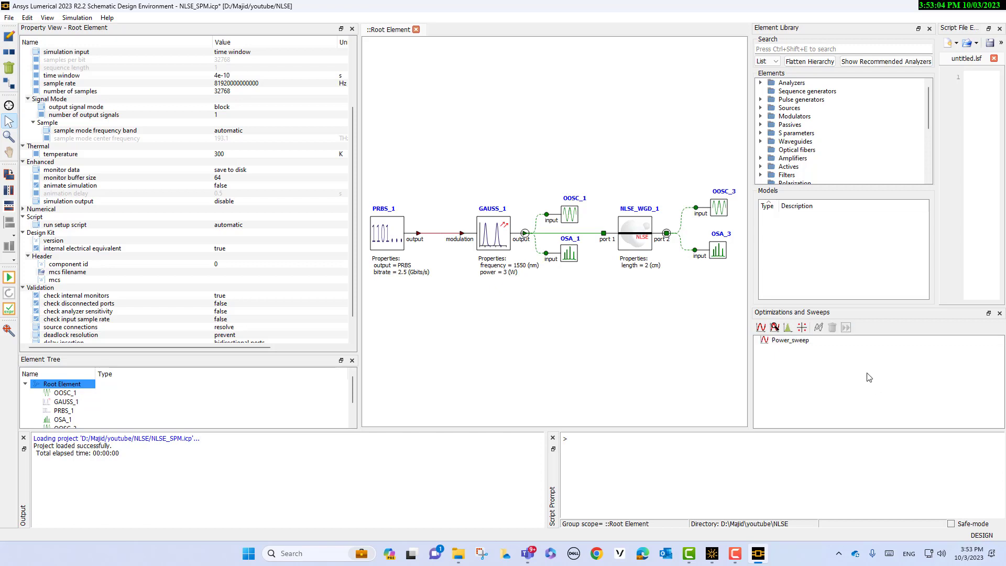
left_click(785, 344)
right_click(786, 345)
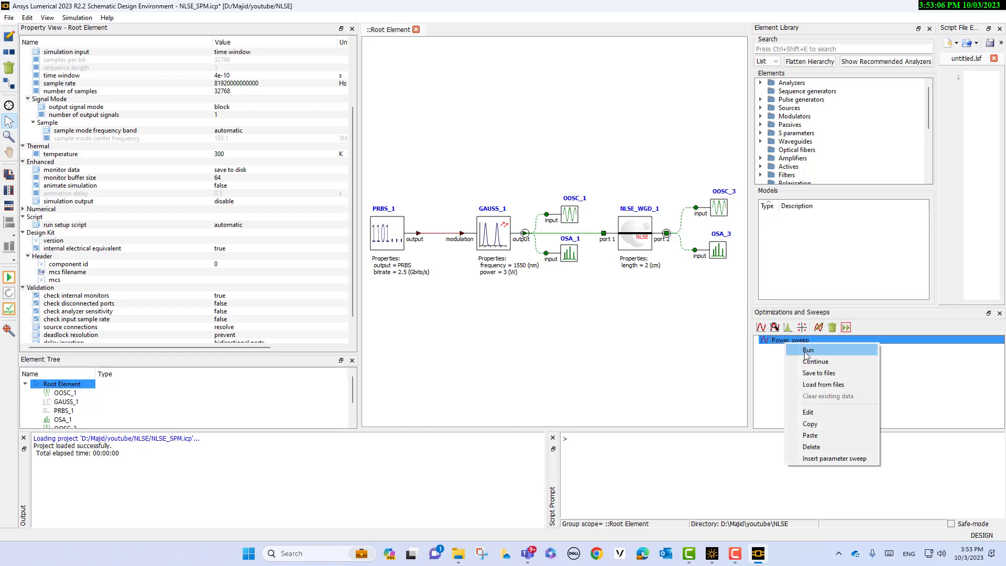
left_click(820, 413)
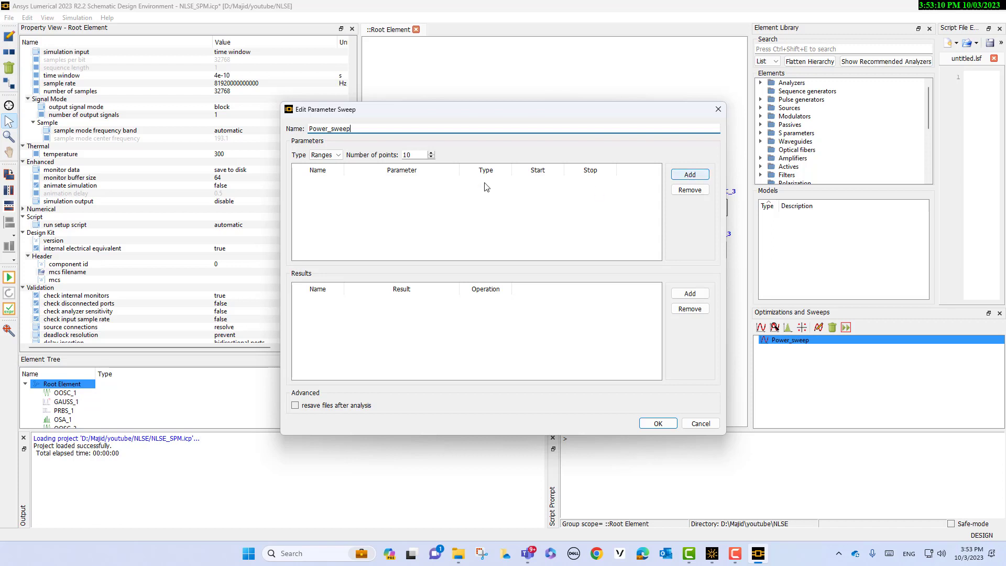
Add a new parameter to Power_sweep and reopen the sweep editor.
left_click(682, 176)
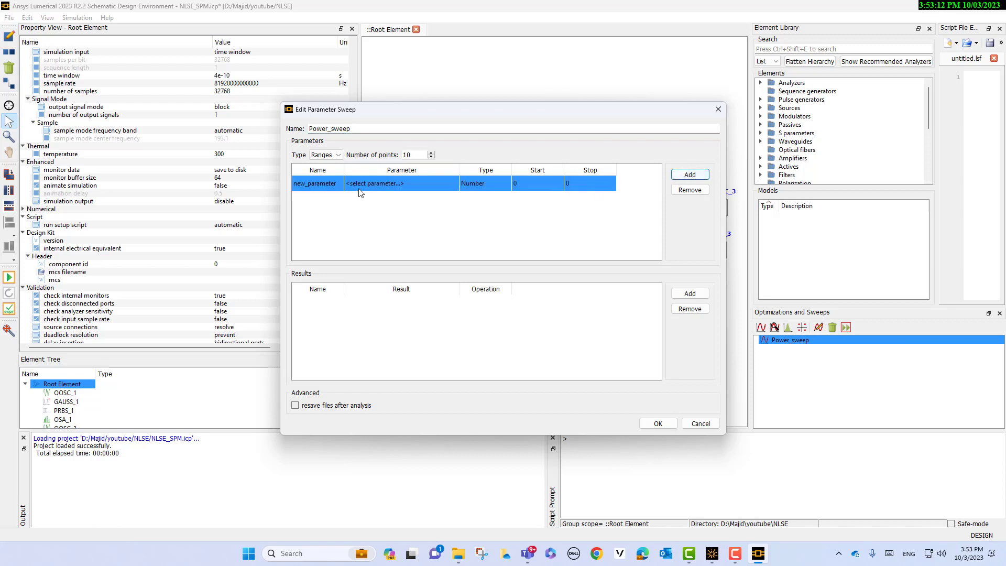
double_click(332, 185)
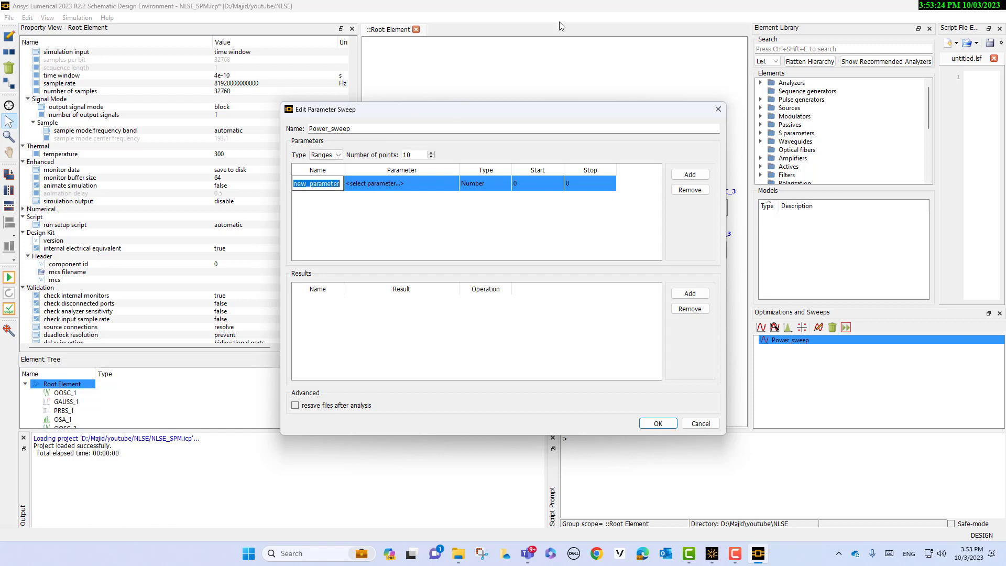
left_click(718, 109)
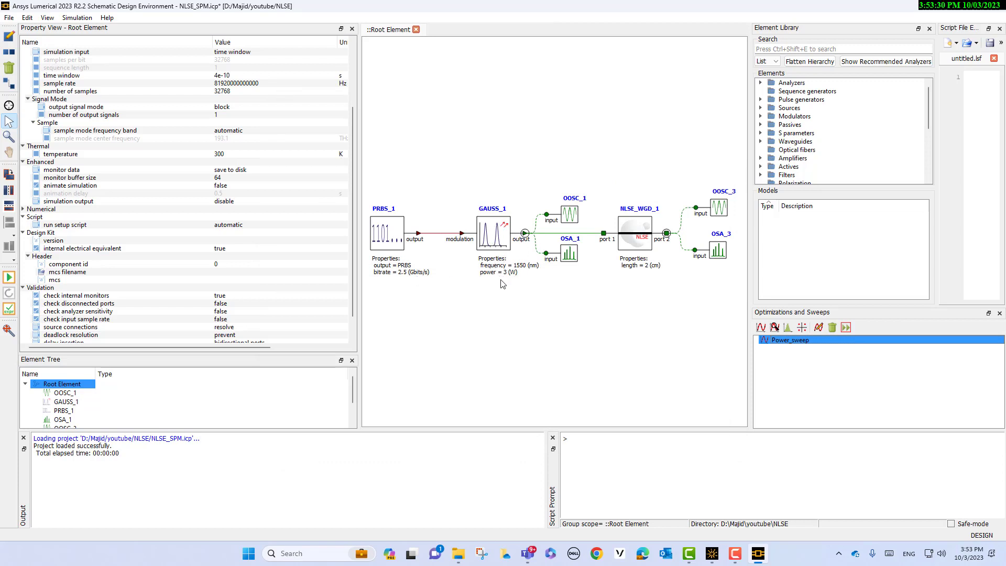
right_click(777, 340)
left_click(800, 410)
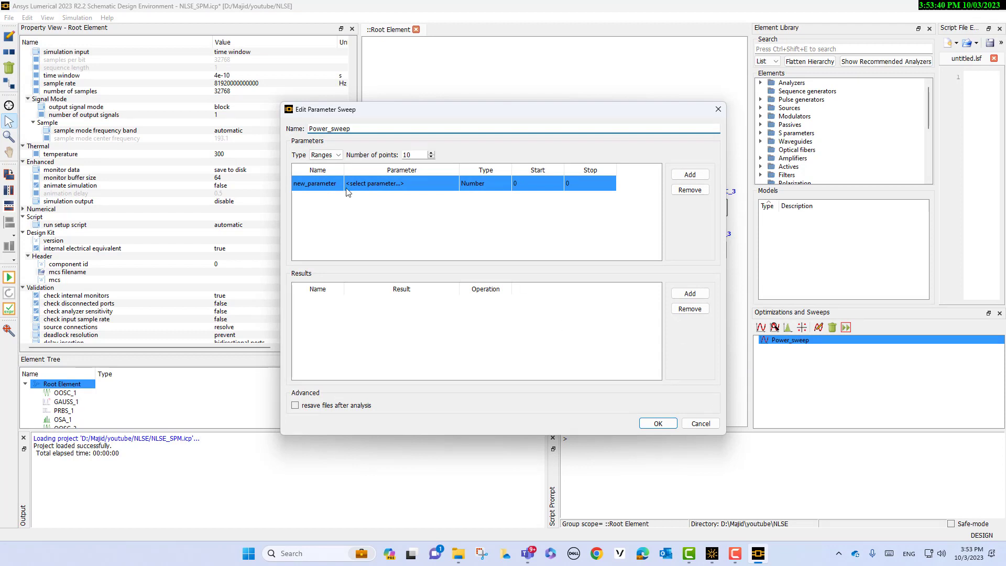
Name the sweep parameter Pin and map it to GAUSS_1's power property.
double_click(308, 185)
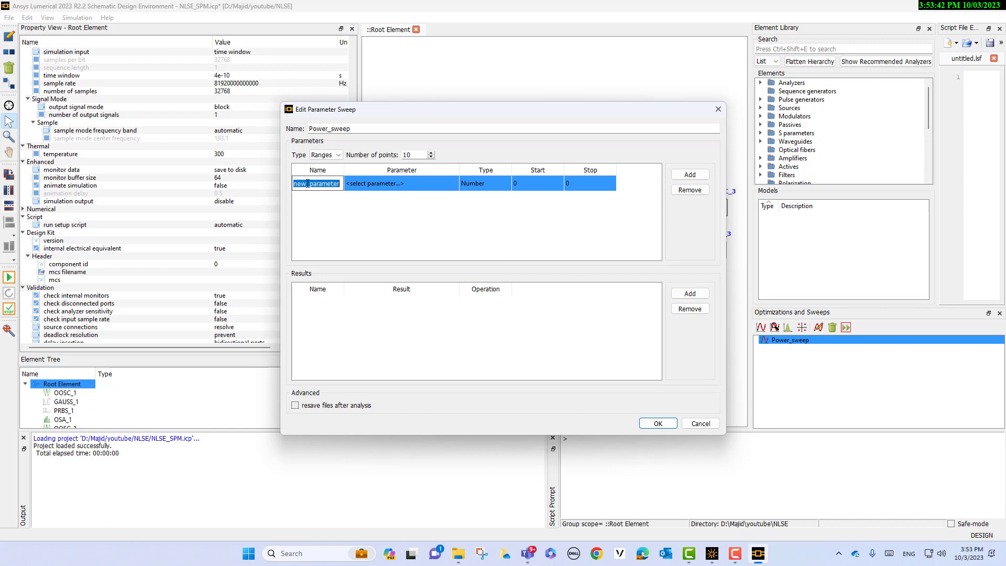
type("Pin")
left_click(384, 185)
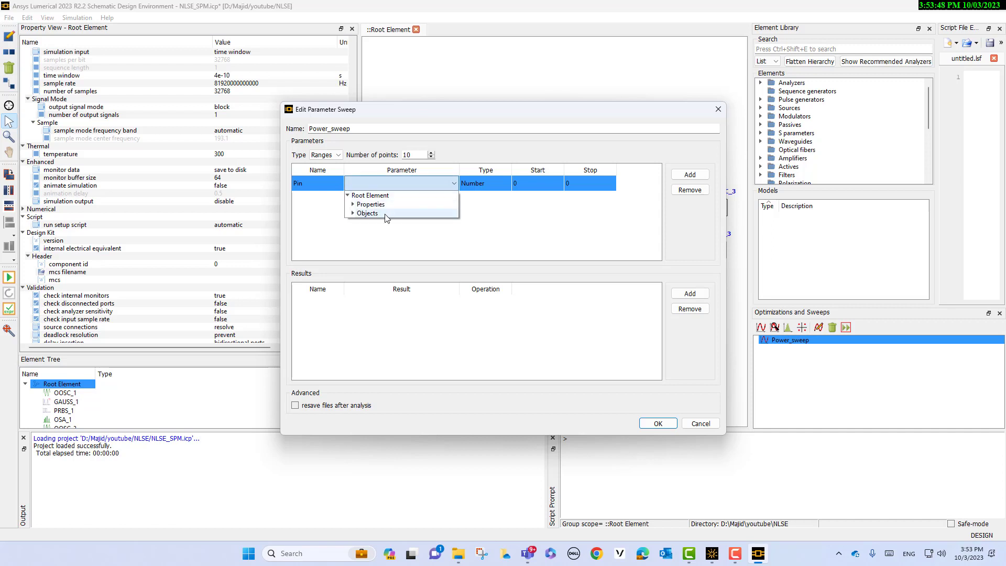
double_click(388, 213)
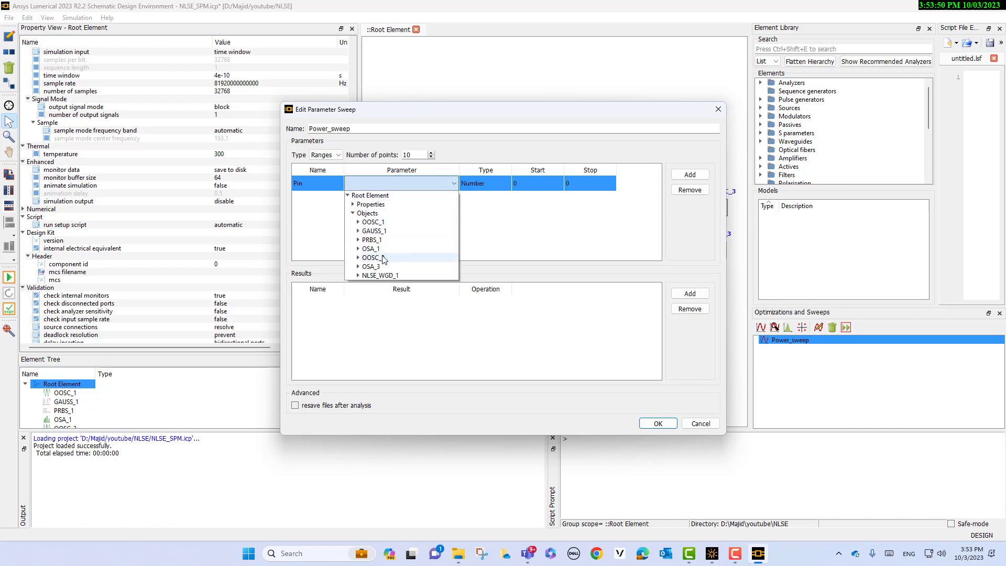
double_click(374, 231)
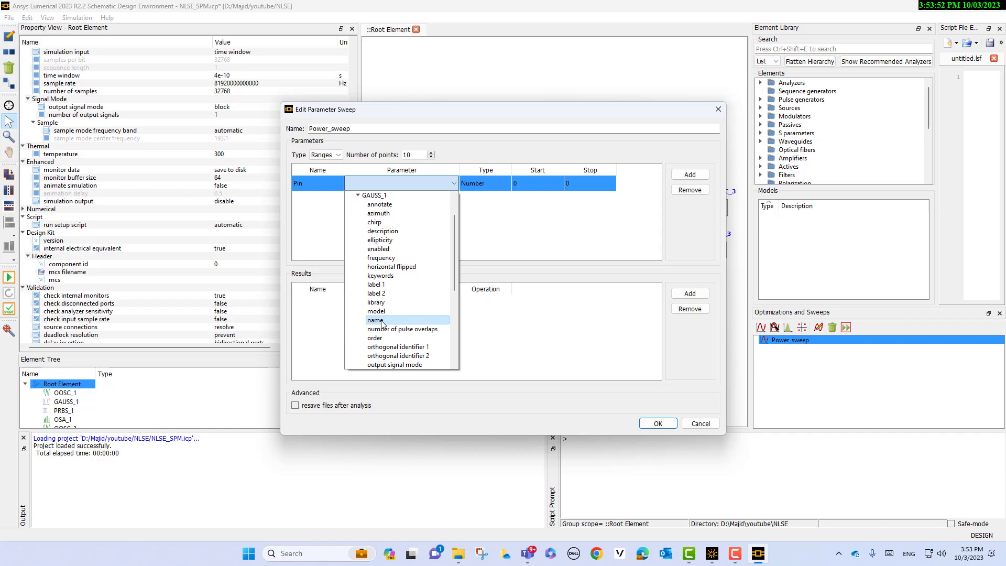
scroll(386, 327, "down", 2)
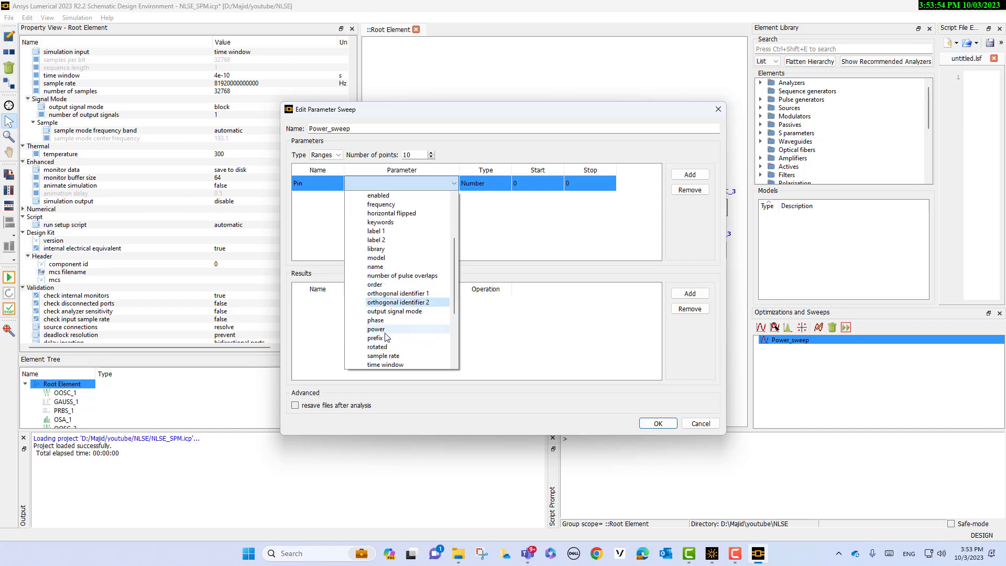
left_click(386, 331)
Set Pin's sweep range to start at 1 and stop at 10.
double_click(517, 185)
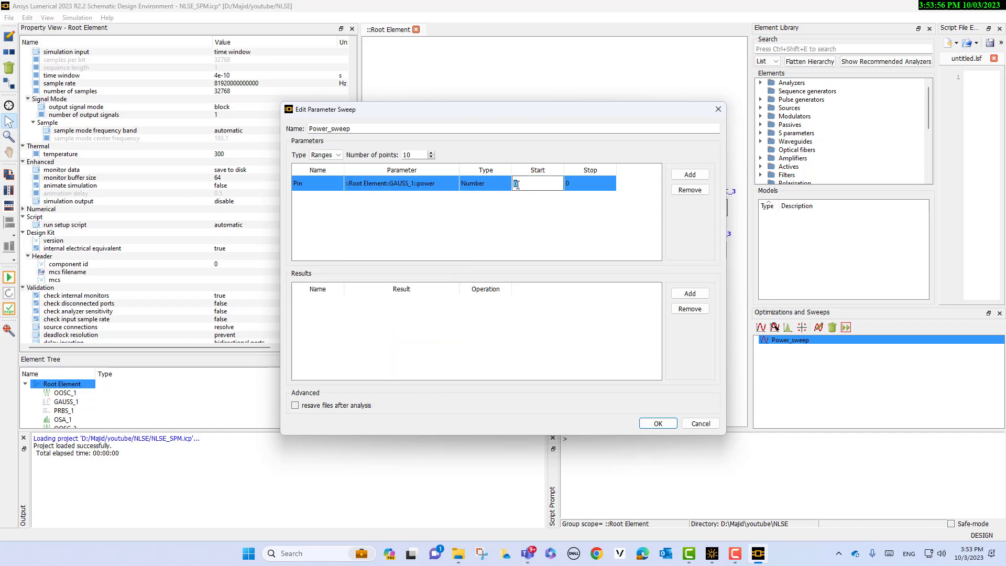
type("1")
double_click(581, 188)
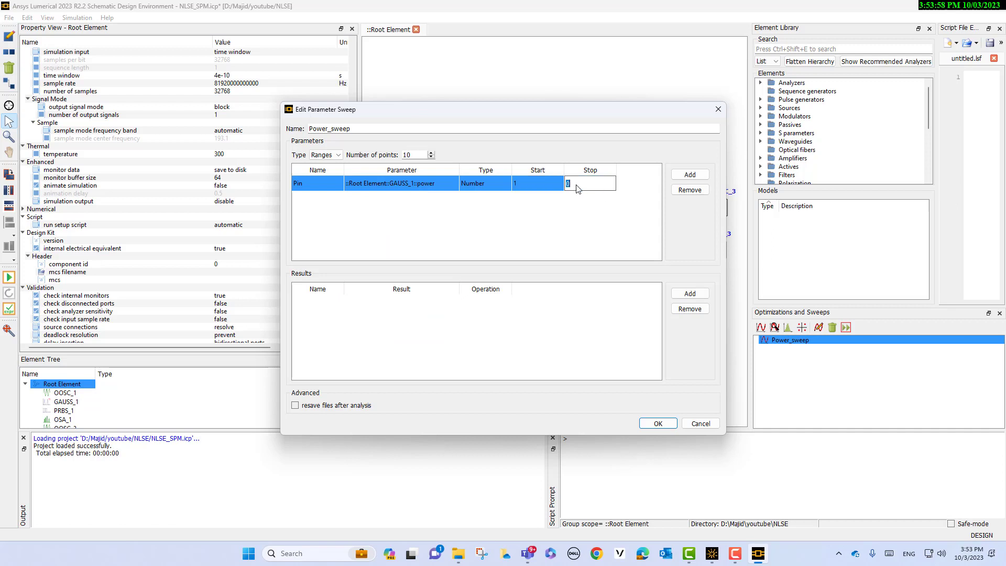
type("10")
Add a sweep result named Pout recording OSA_3's sum/signal, then confirm with OK.
left_click(692, 297)
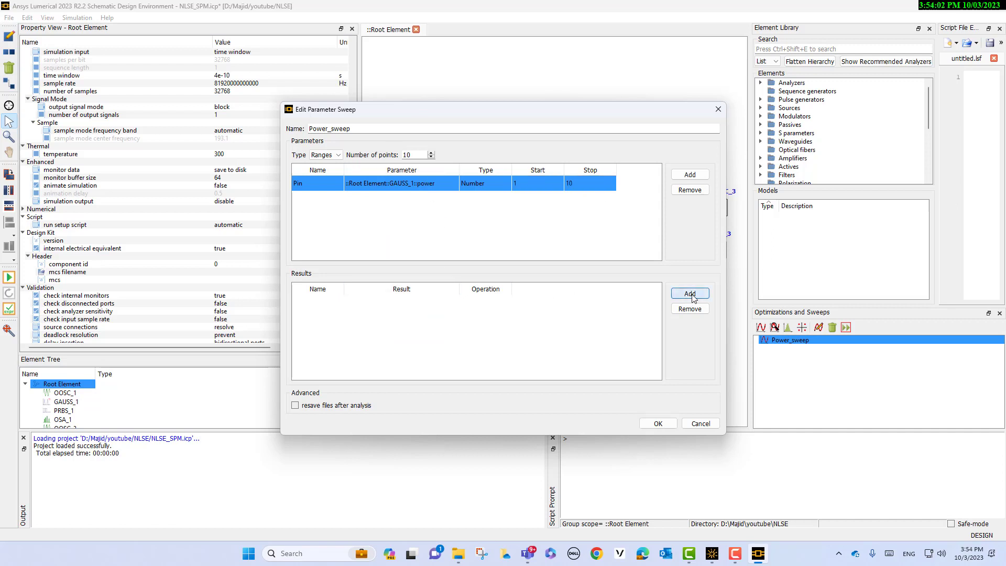
double_click(321, 304)
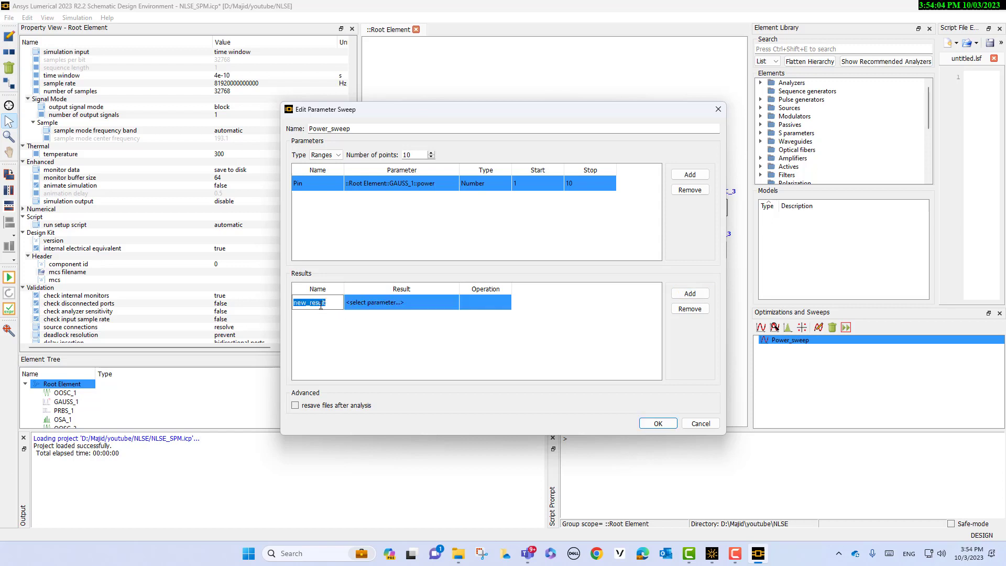
type("Pout")
left_click(369, 306)
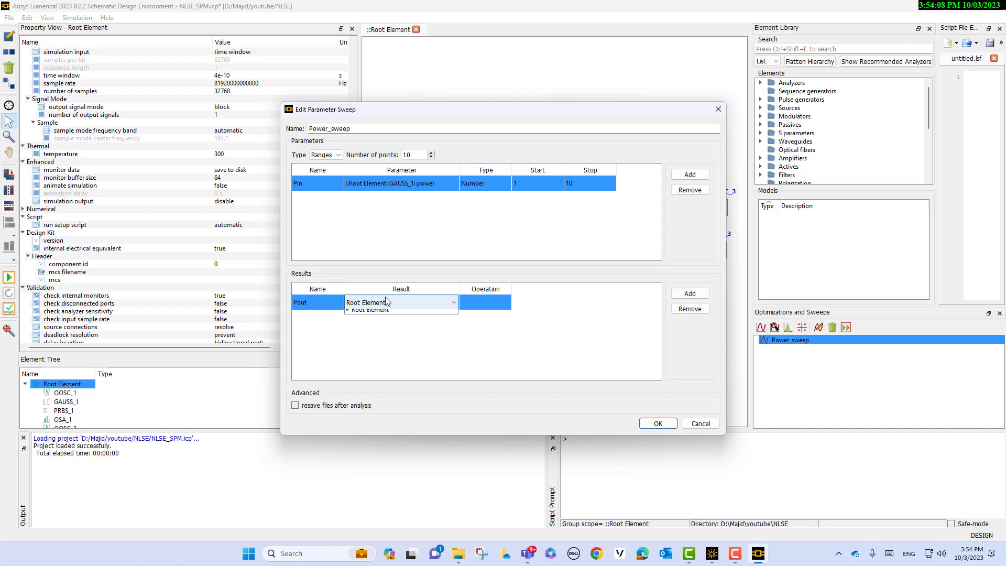
left_click(373, 304)
left_click(377, 334)
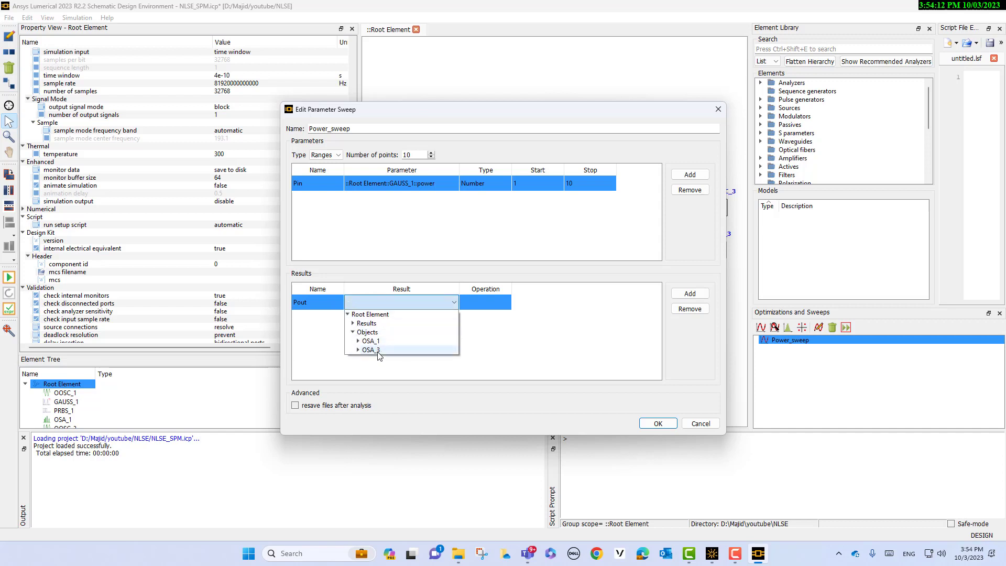
left_click(377, 352)
left_click(383, 359)
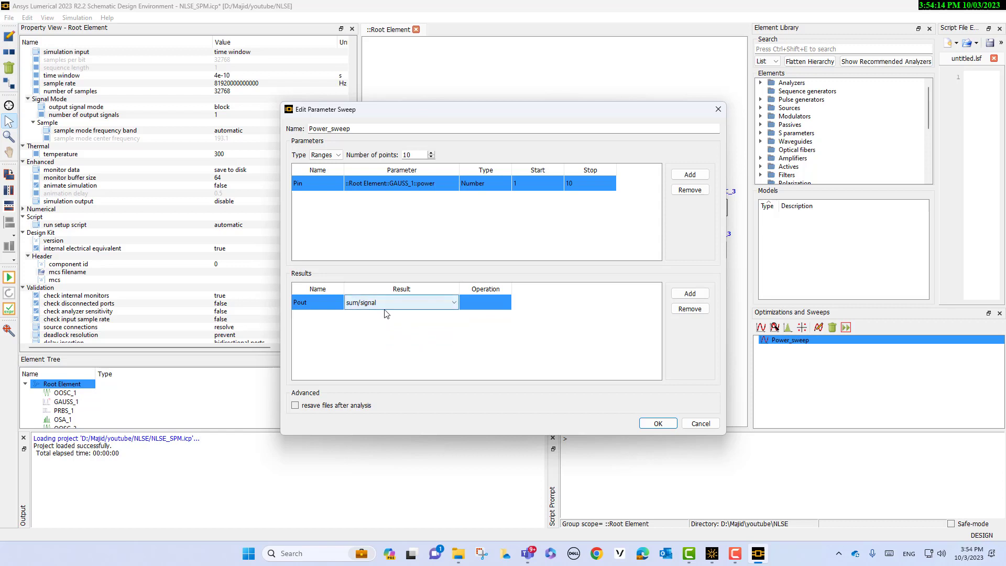
left_click(658, 424)
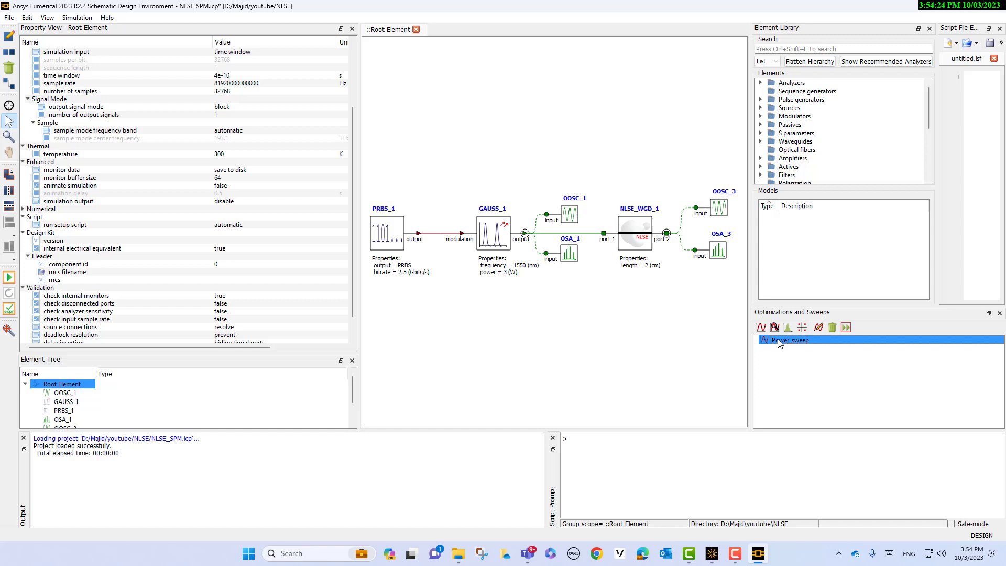
Run Power_sweep to simulate all 10 input power points.
right_click(779, 343)
left_click(797, 347)
Send Power_sweep's Pout result to the Visualizer as a wavelength-versus-Pin map.
right_click(782, 344)
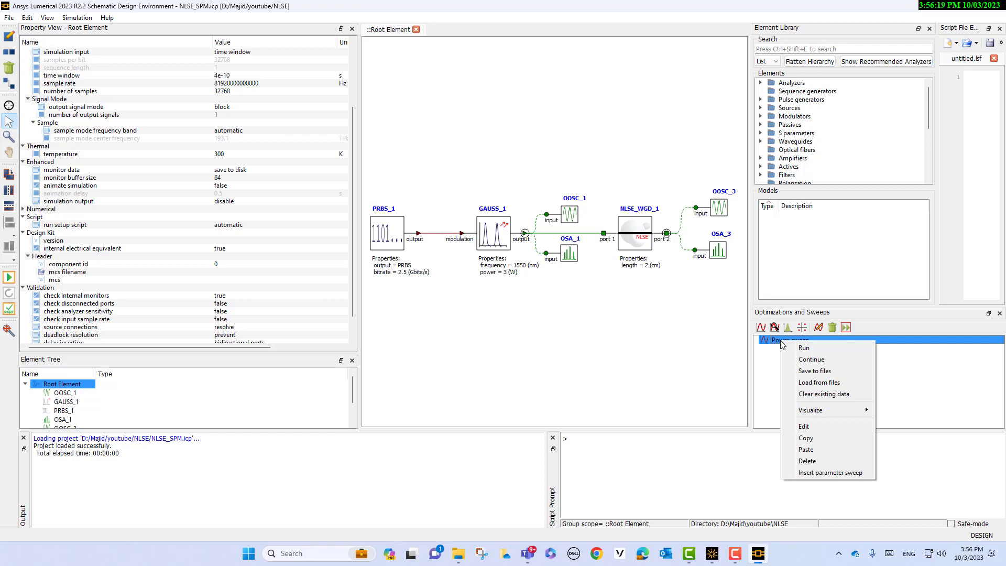
mouse_move(815, 411)
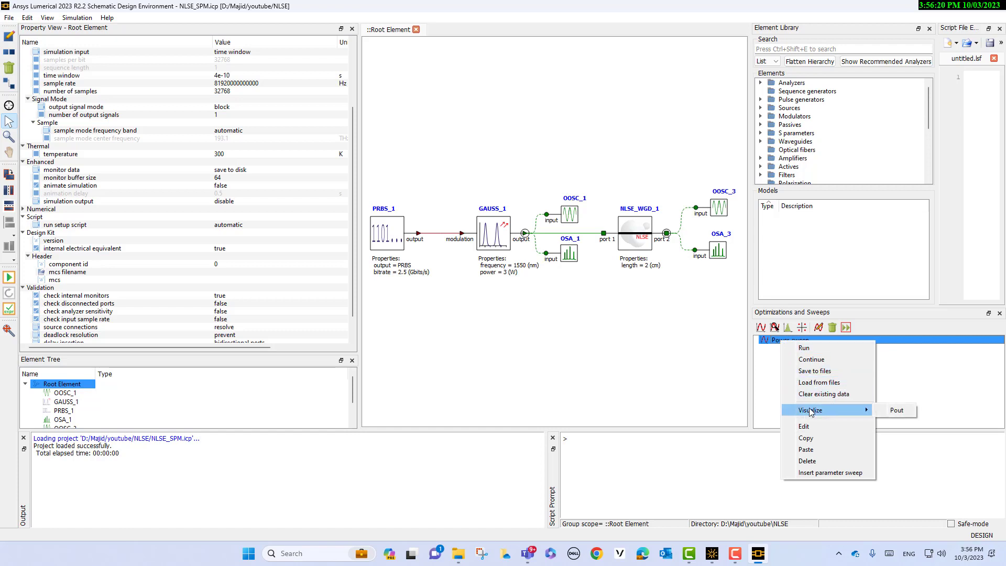
left_click(896, 412)
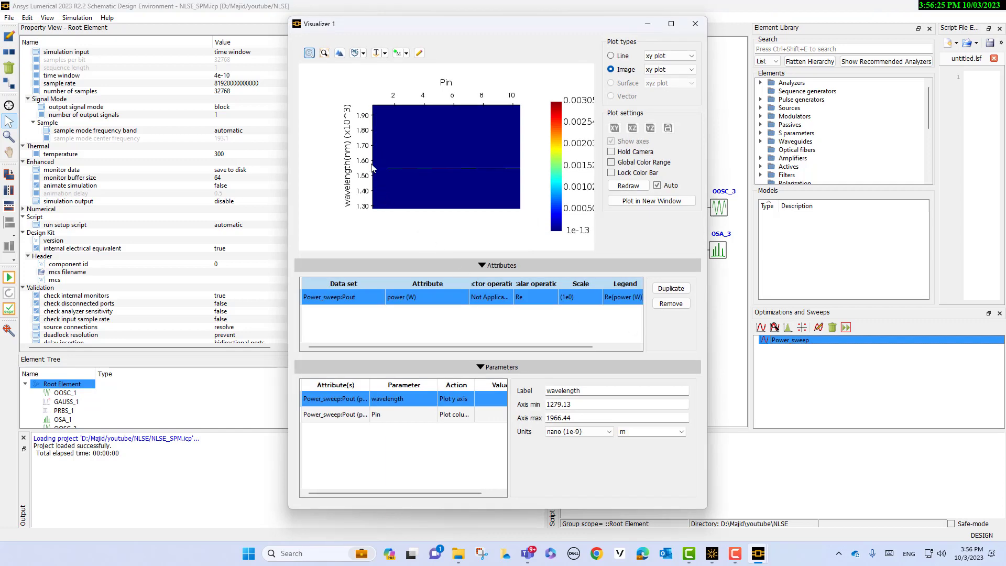
Switch the plot to log colour scaling and zoom into the 1.50–1.60 ×10^3 nm band.
left_click(420, 53)
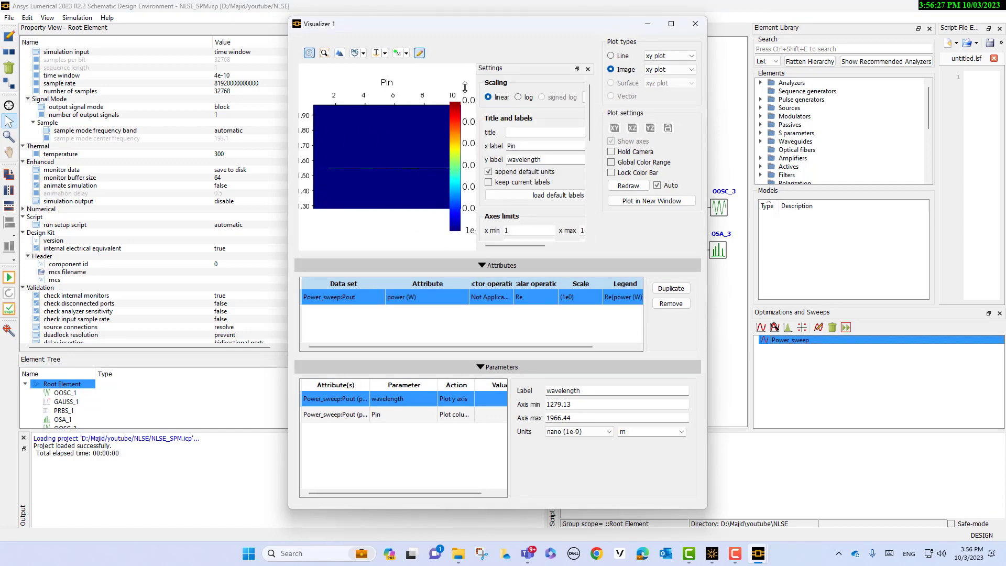
left_click(524, 98)
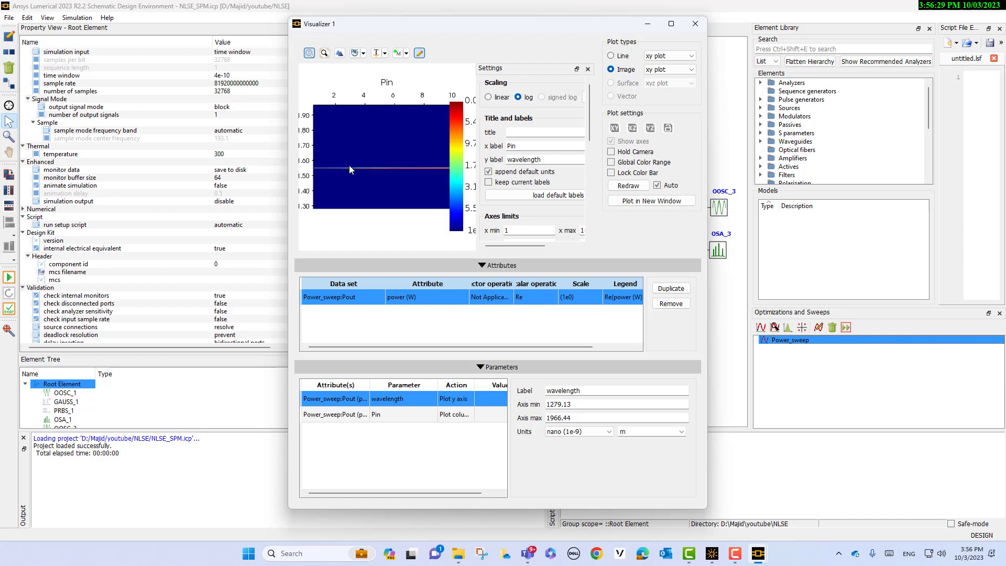
left_click_drag(307, 160, 449, 177)
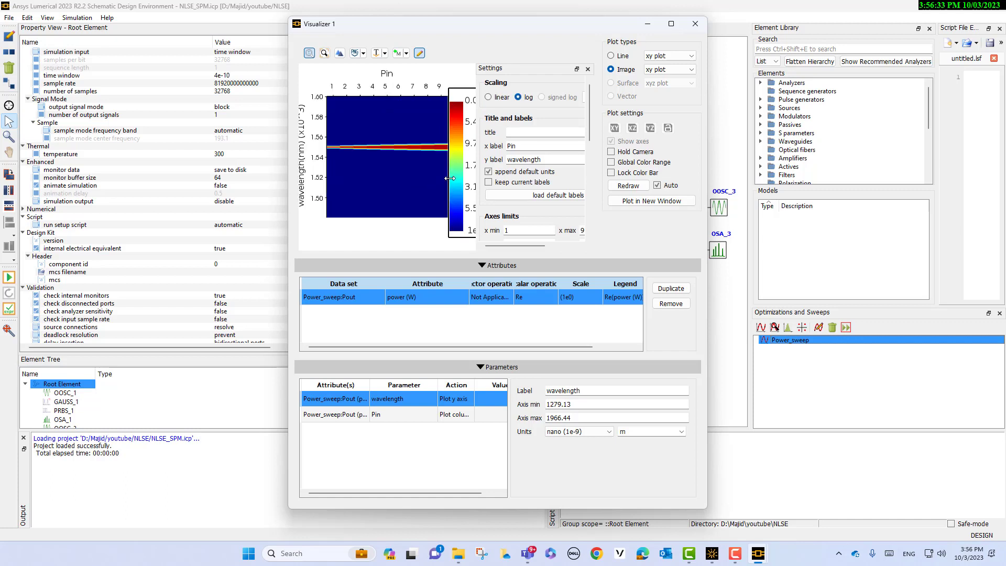